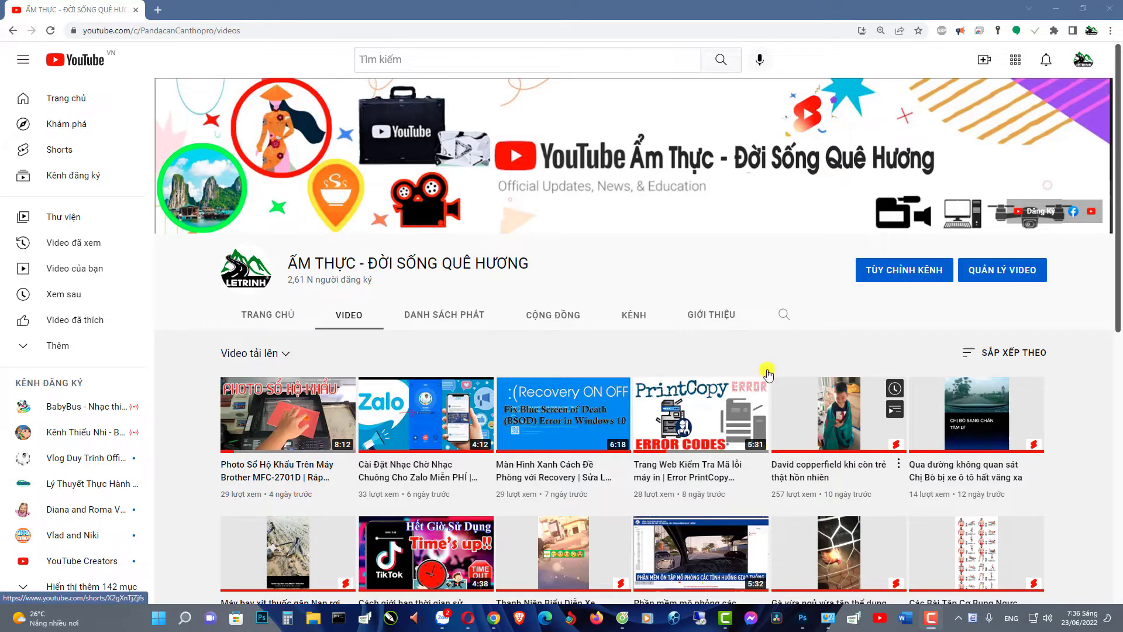
Switch to Control Panel's devices and printers and open the printer properties of the second L805 Series printer.
{"action": "left_click", "coordinate": [883, 17]}
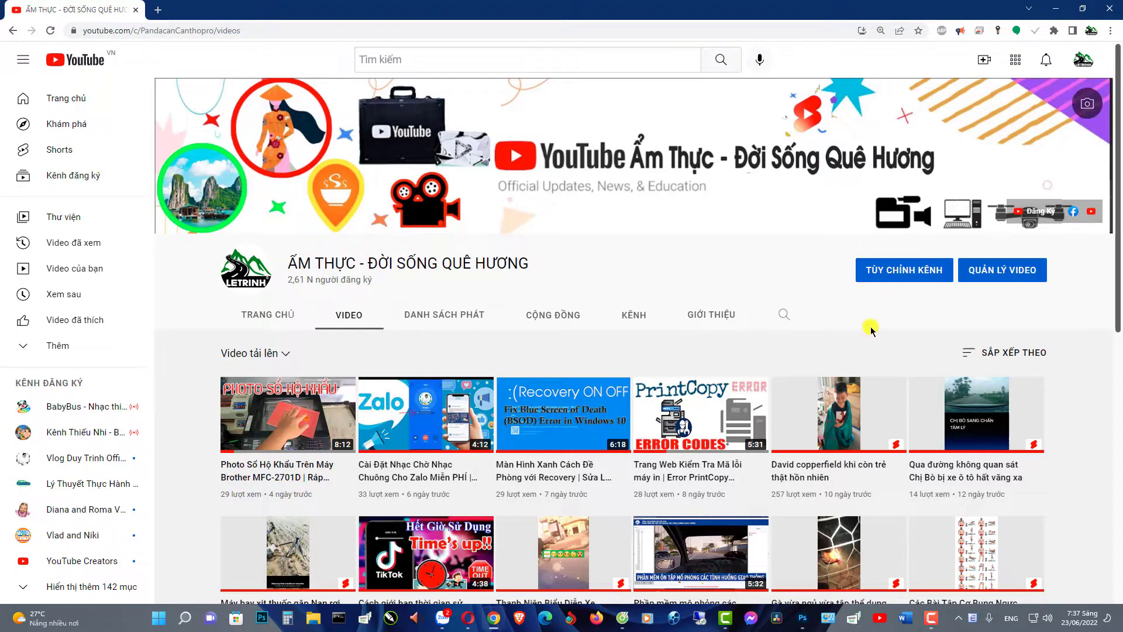
{"action": "left_click", "coordinate": [826, 620]}
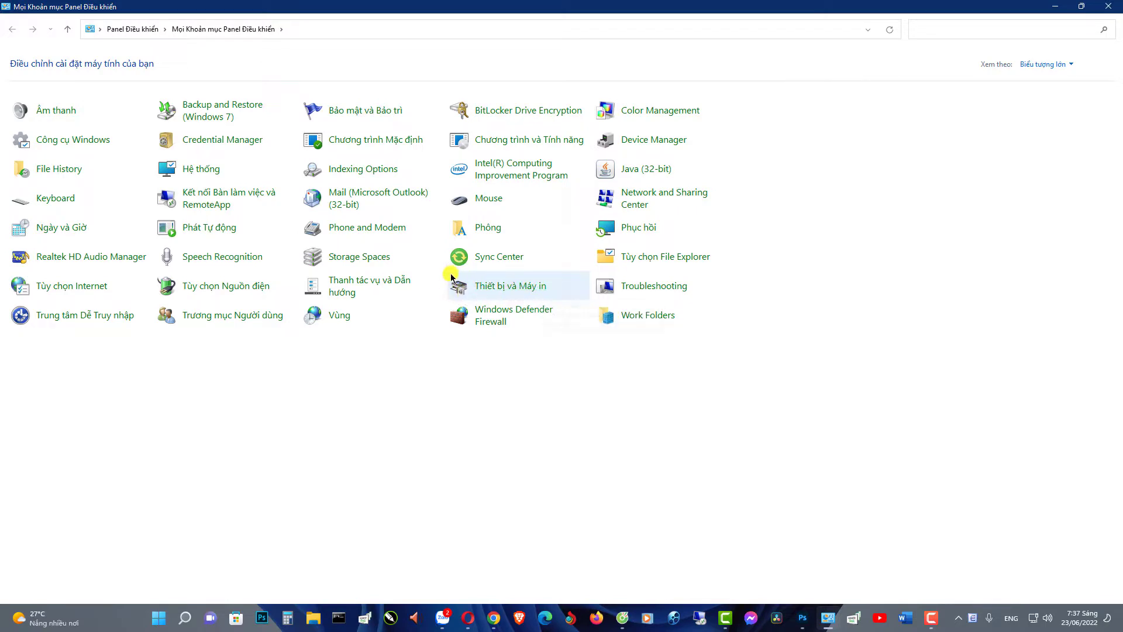
{"action": "left_click", "coordinate": [513, 287]}
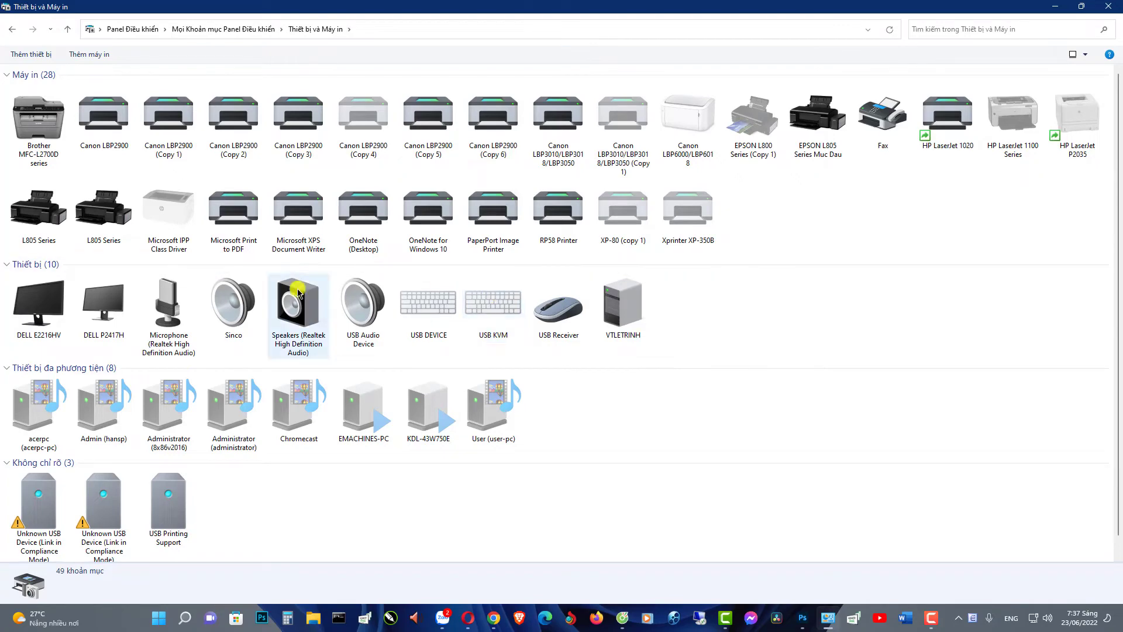
{"action": "right_click", "coordinate": [91, 204]}
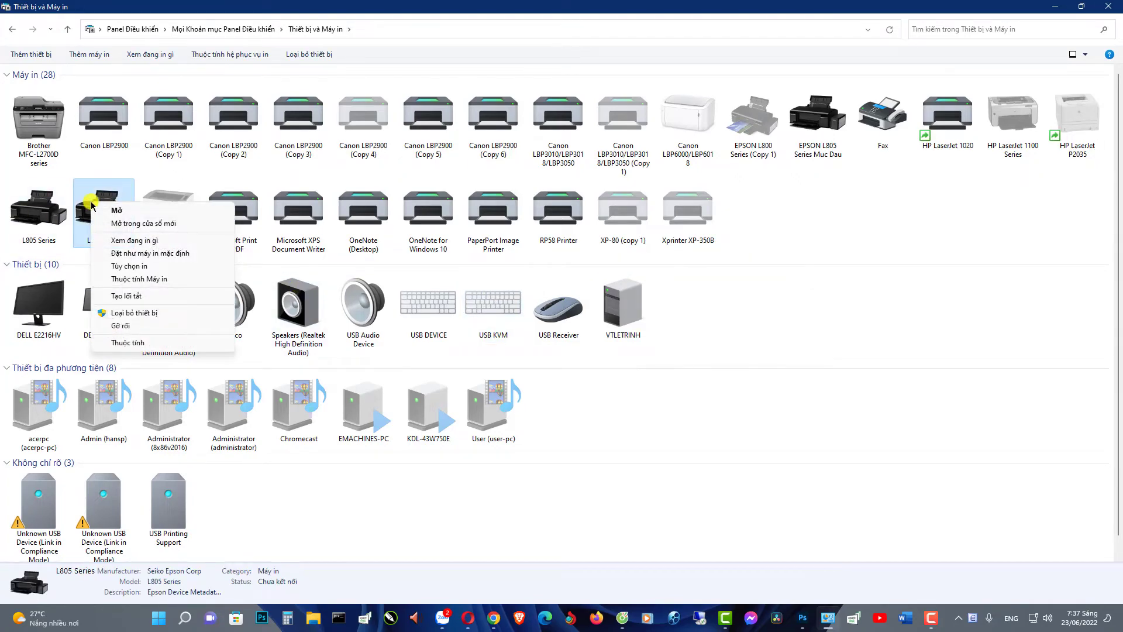
{"action": "left_click", "coordinate": [142, 284]}
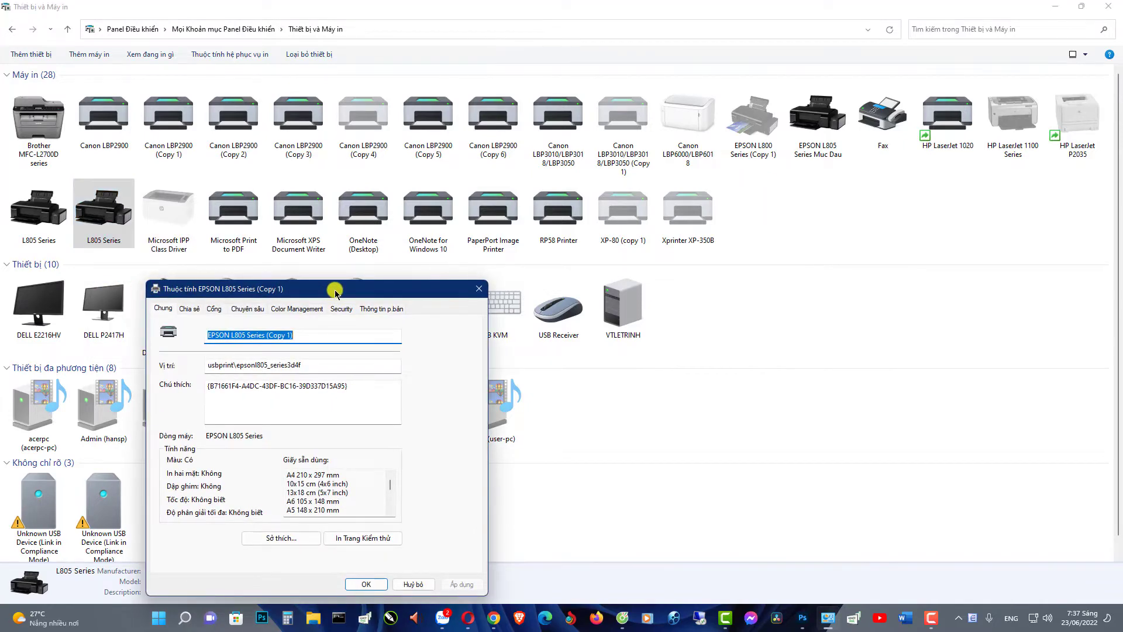
{"action": "left_click_drag", "start_coordinate": [335, 291], "coordinate": [566, 168]}
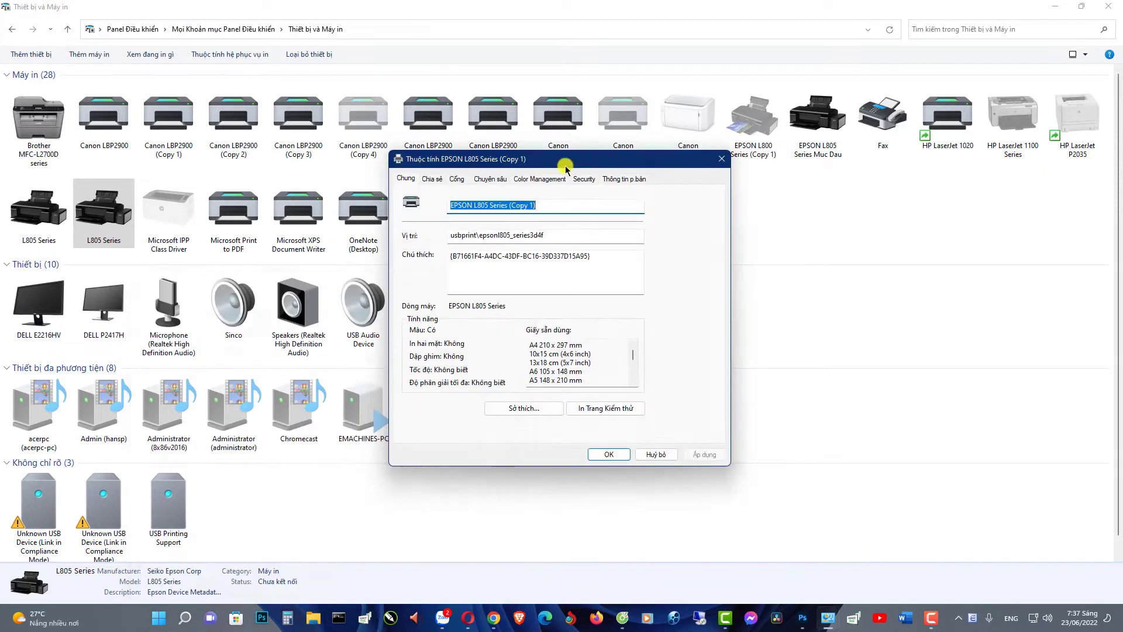
Look through the printer's sharing, port, advanced and colour management settings, then return to its general properties.
{"action": "left_click", "coordinate": [433, 179]}
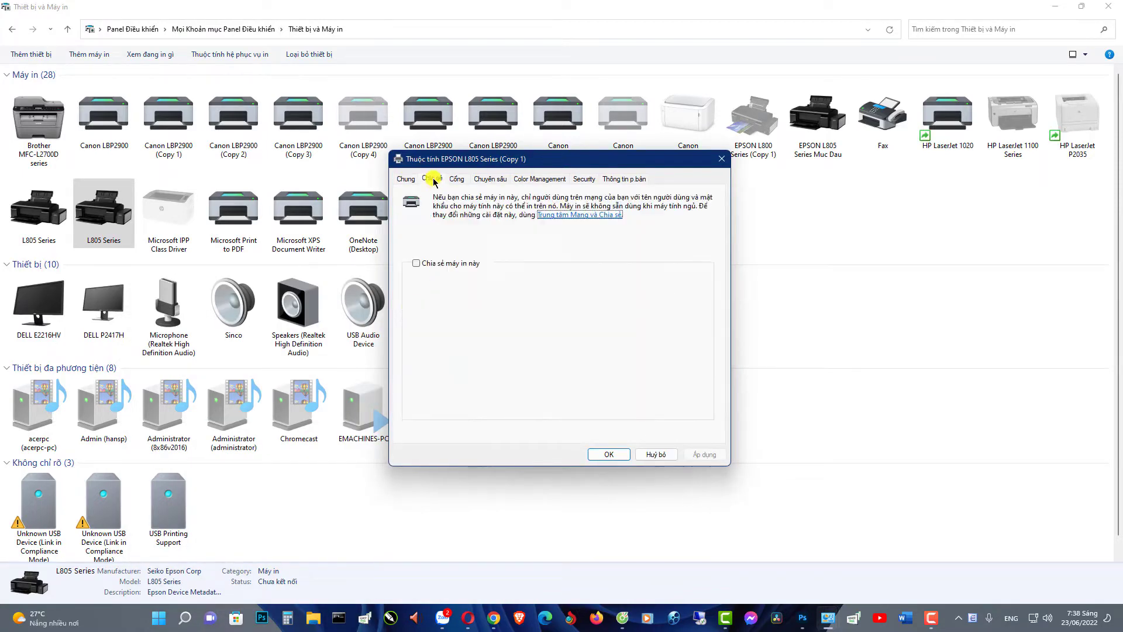
{"action": "left_click", "coordinate": [456, 179]}
{"action": "left_click", "coordinate": [493, 180]}
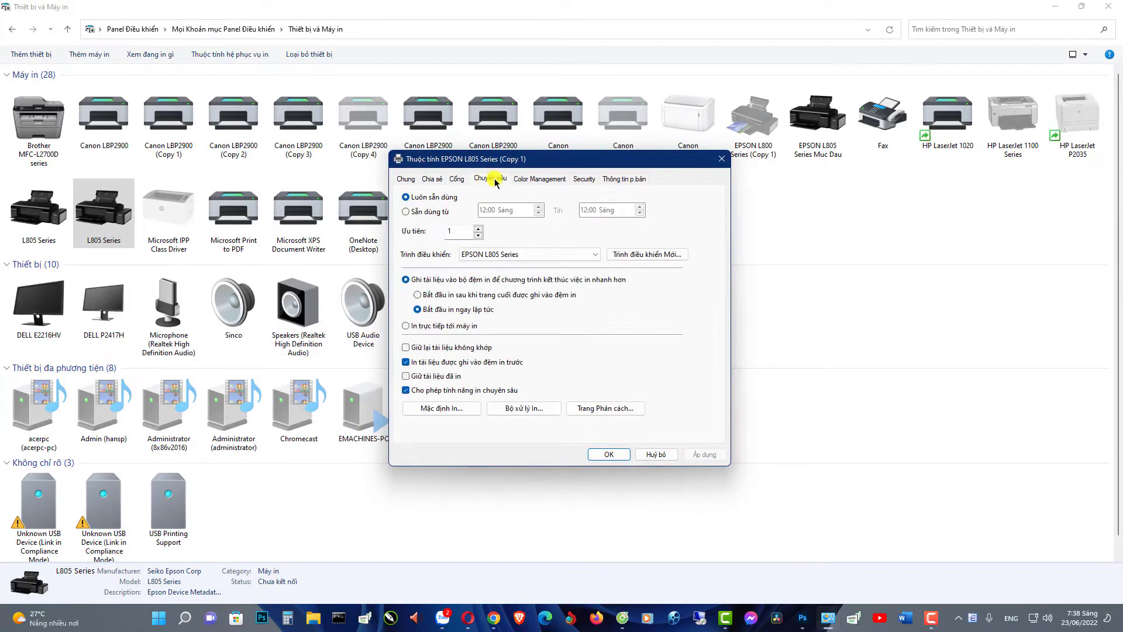
{"action": "left_click", "coordinate": [522, 179]}
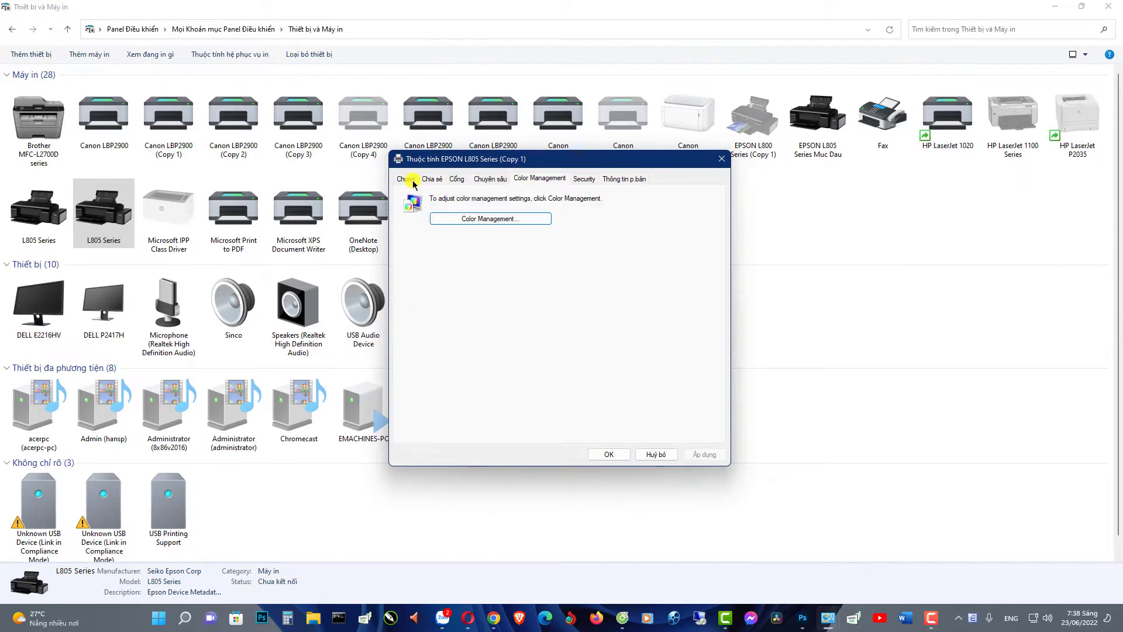
{"action": "left_click", "coordinate": [410, 183]}
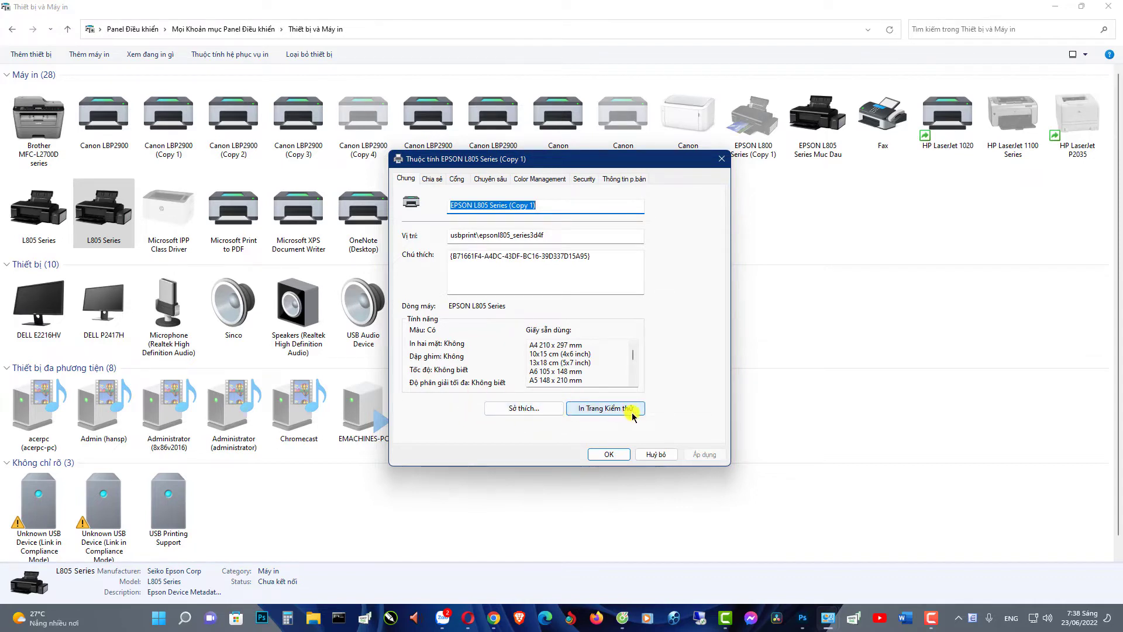
Open the L805 printing preferences and show the maintenance utilities.
{"action": "left_click", "coordinate": [517, 410]}
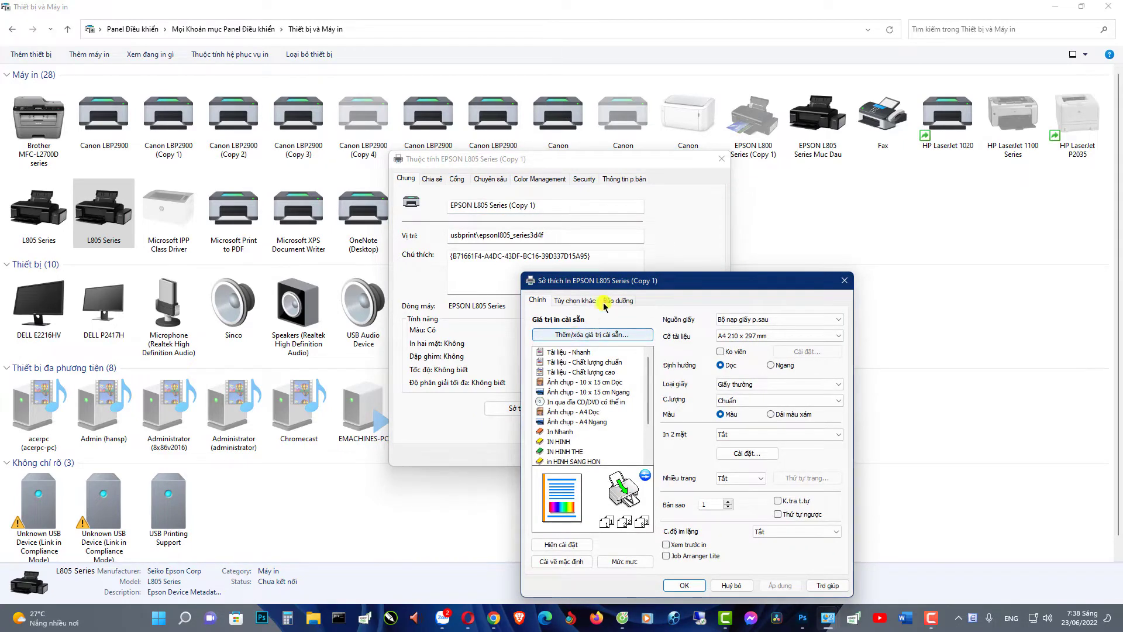
{"action": "left_click_drag", "start_coordinate": [597, 281], "coordinate": [477, 160]}
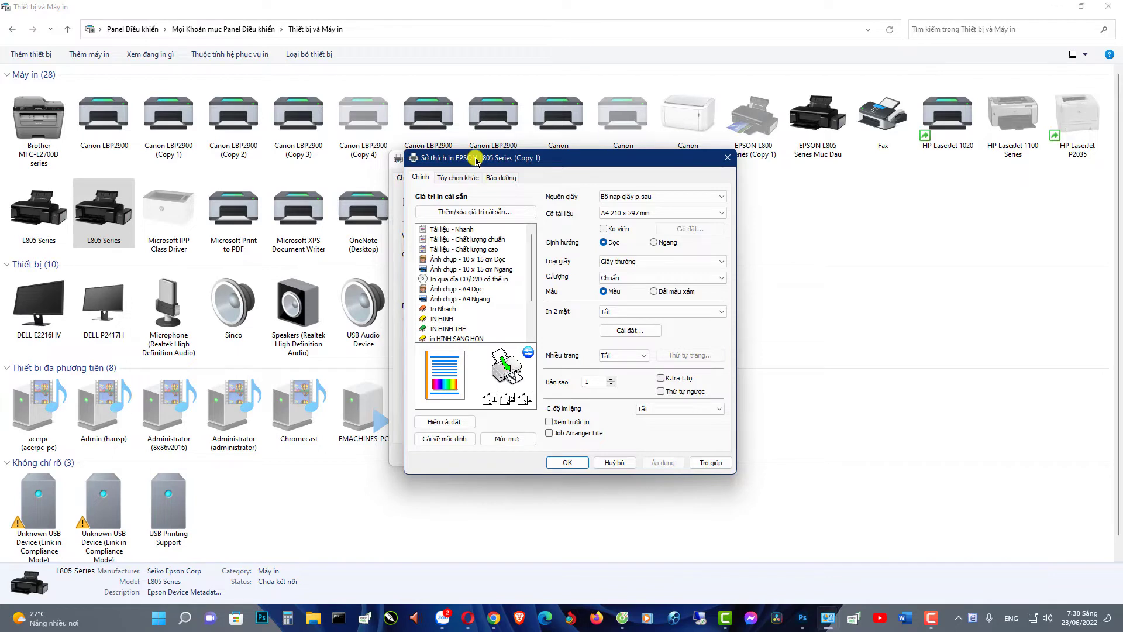
{"action": "left_click", "coordinate": [505, 178]}
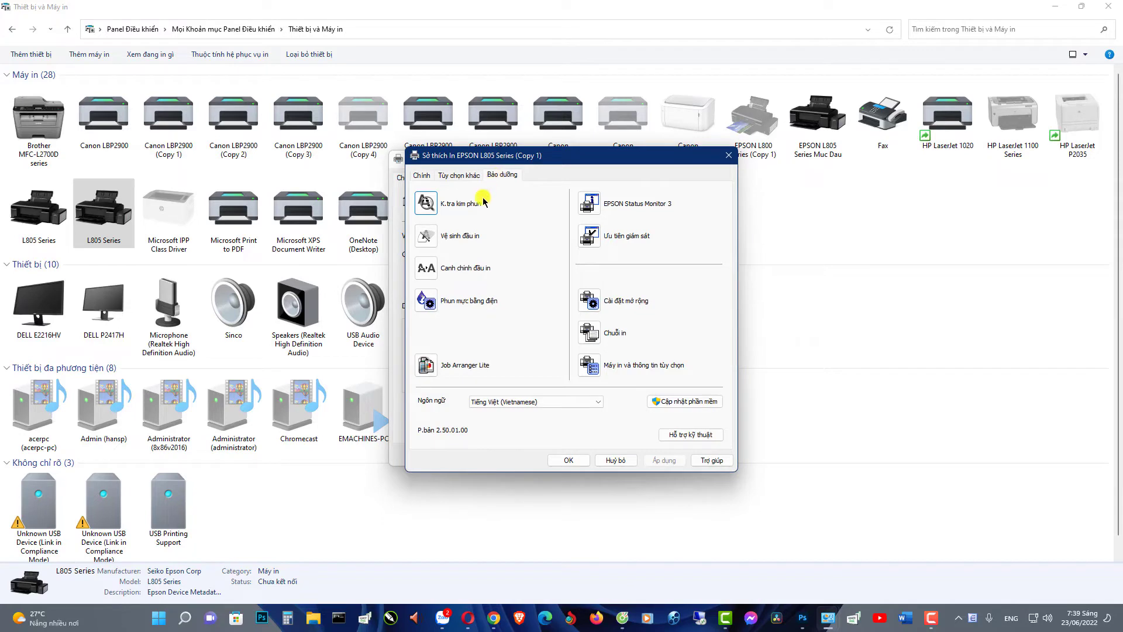
Run a print head cleaning and open the Power Ink Flushing utility from the printer's maintenance options.
{"action": "left_click", "coordinate": [433, 237]}
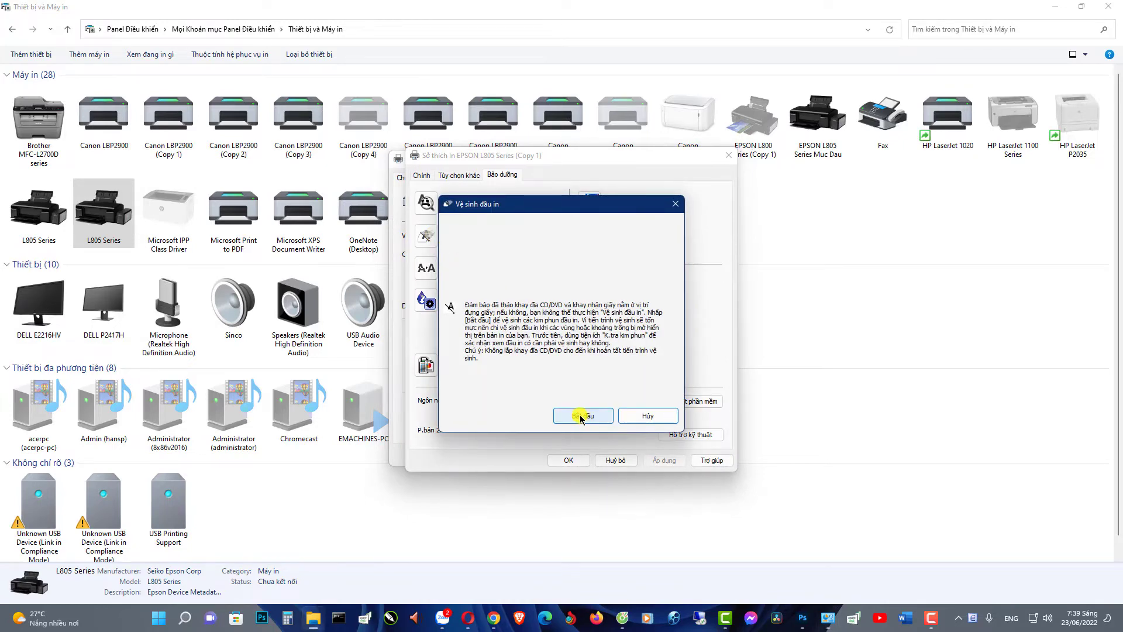
{"action": "left_click", "coordinate": [581, 417]}
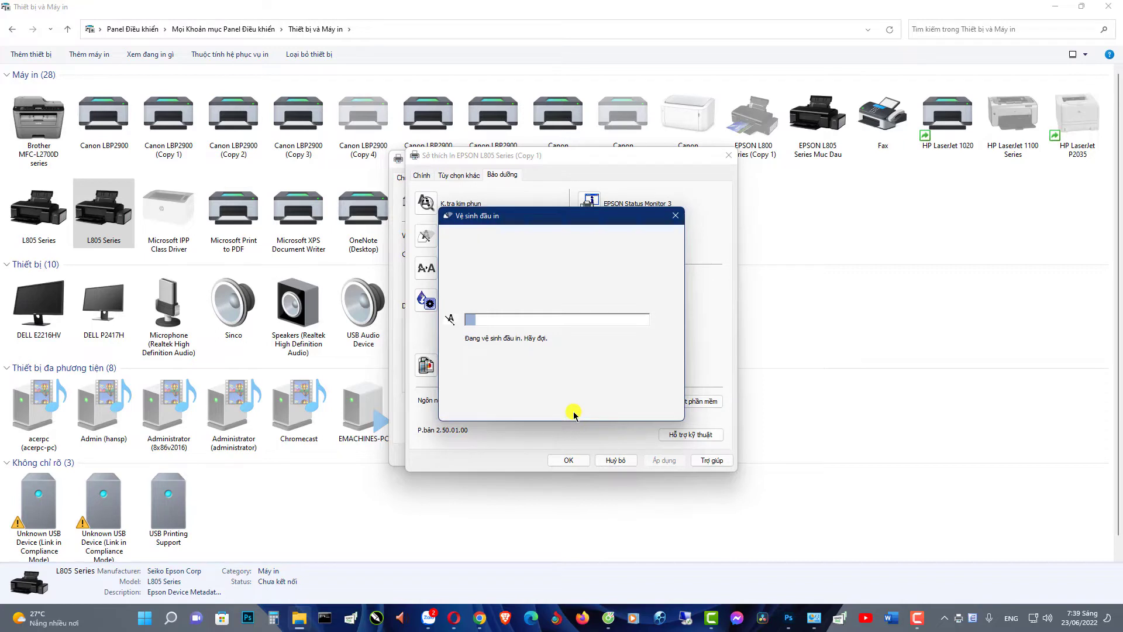
{"action": "left_click_drag", "start_coordinate": [491, 214], "coordinate": [526, 59]}
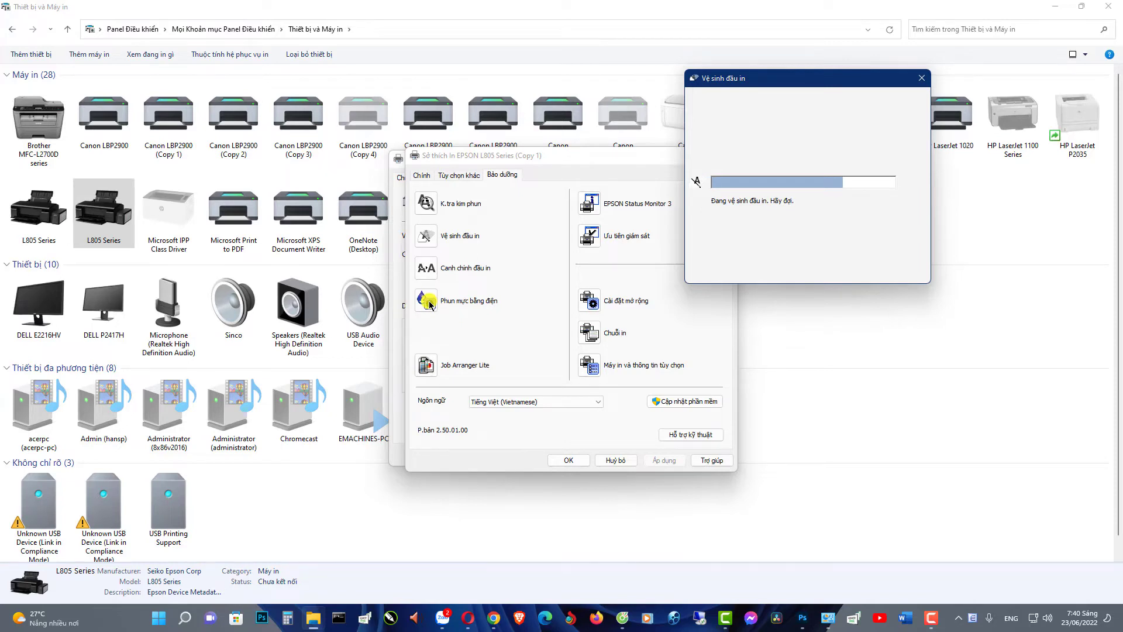
{"action": "left_click", "coordinate": [496, 417]}
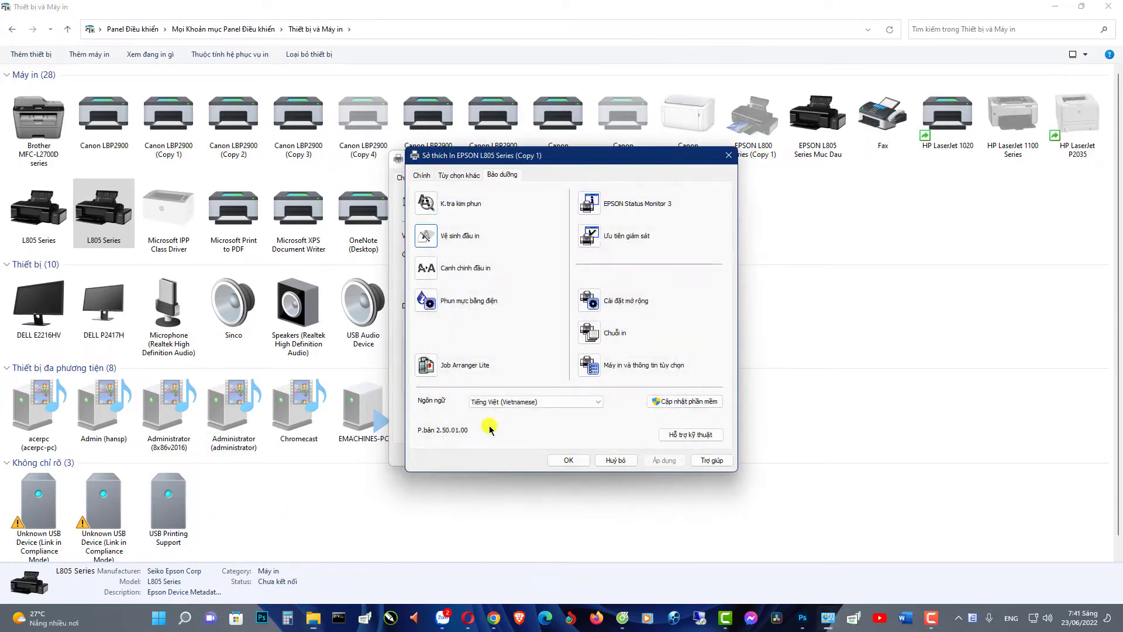
{"action": "left_click", "coordinate": [430, 306]}
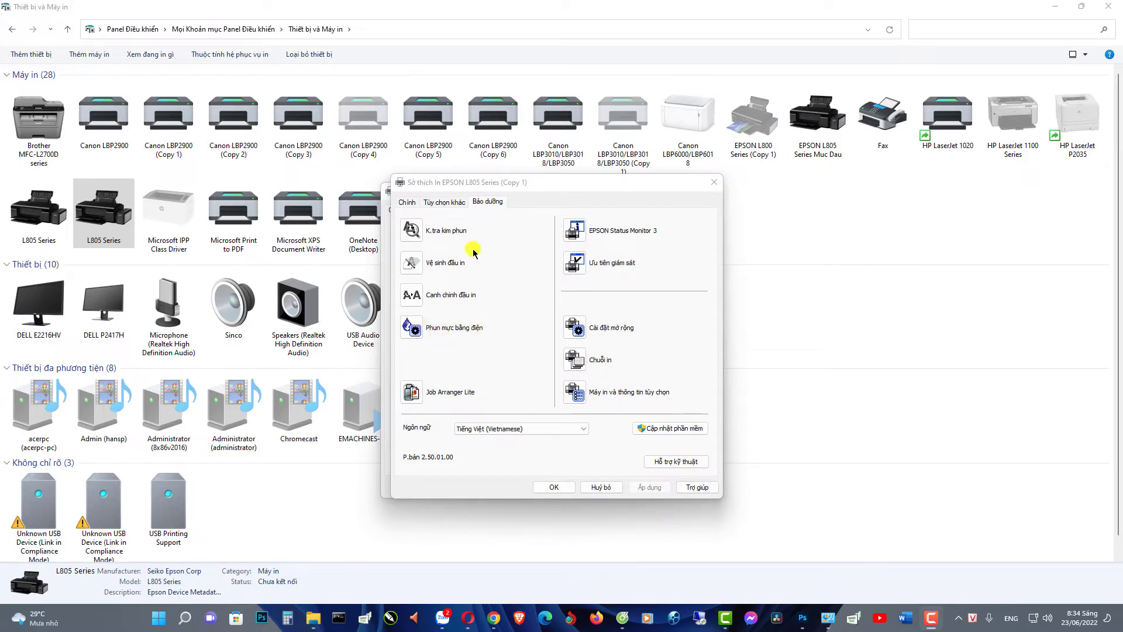
{"action": "left_click", "coordinate": [468, 187]}
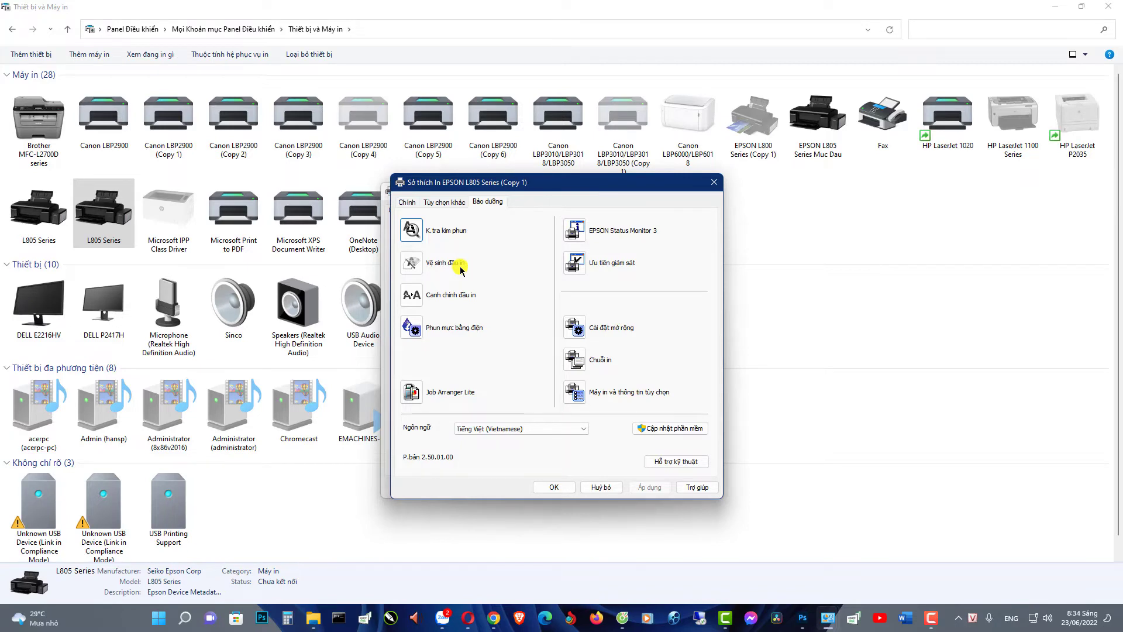
Switch to File Explorer and launch Resetter.exe from the Reset-counter-L805-cisbaotin folder inside Refet may in > l 805.
{"action": "left_click", "coordinate": [314, 617]}
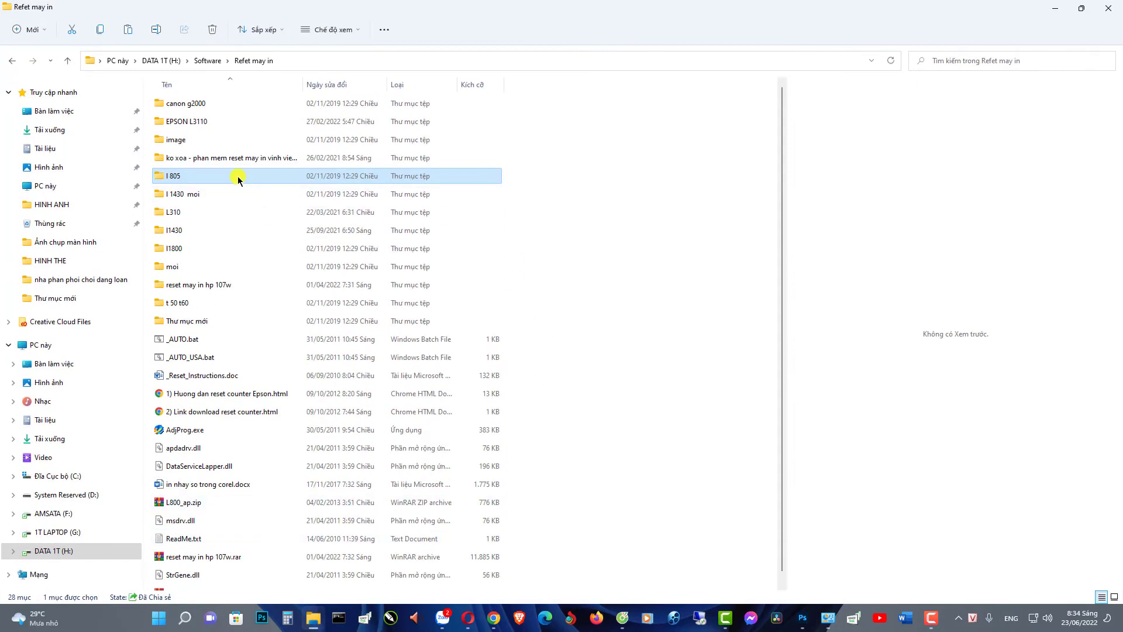
{"action": "double_click", "coordinate": [238, 176]}
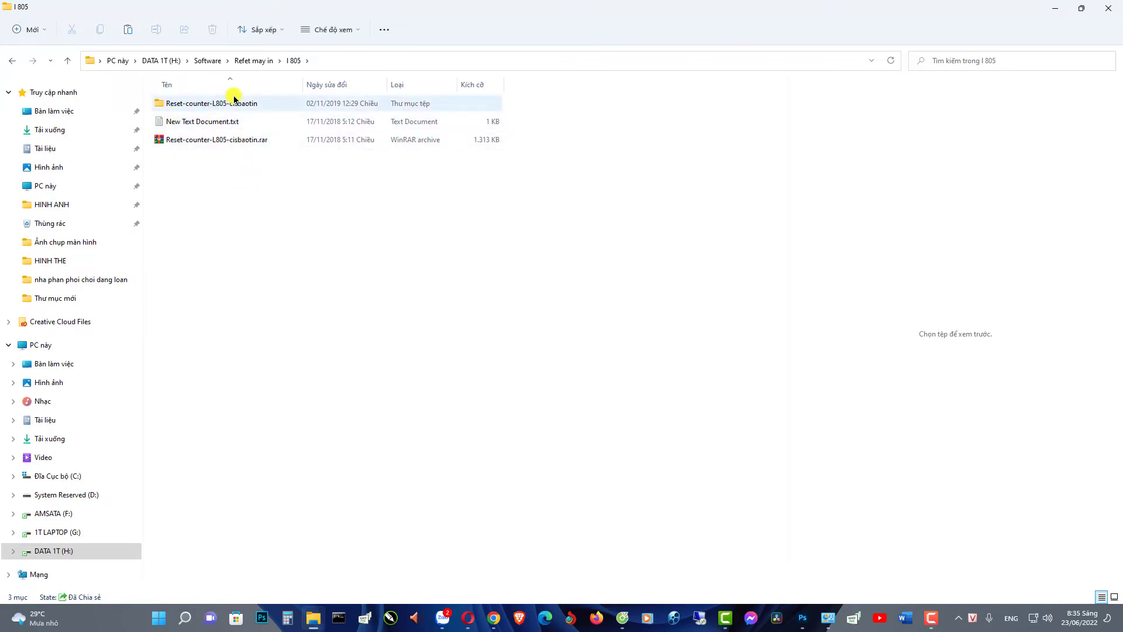
{"action": "left_click", "coordinate": [196, 104]}
{"action": "double_click", "coordinate": [196, 105]}
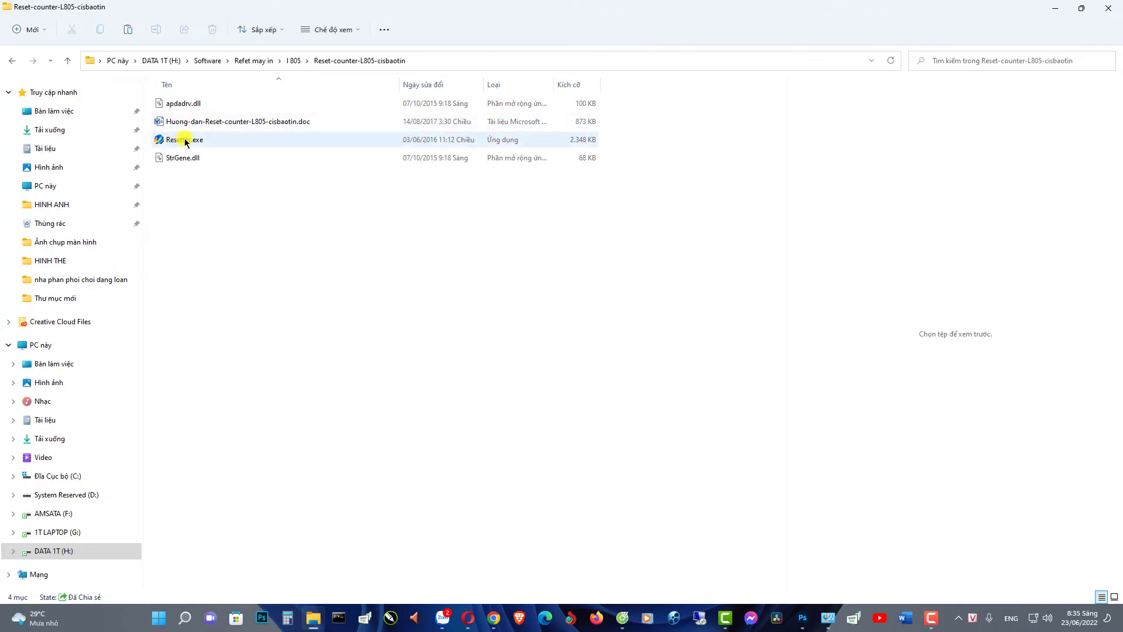
{"action": "double_click", "coordinate": [190, 141]}
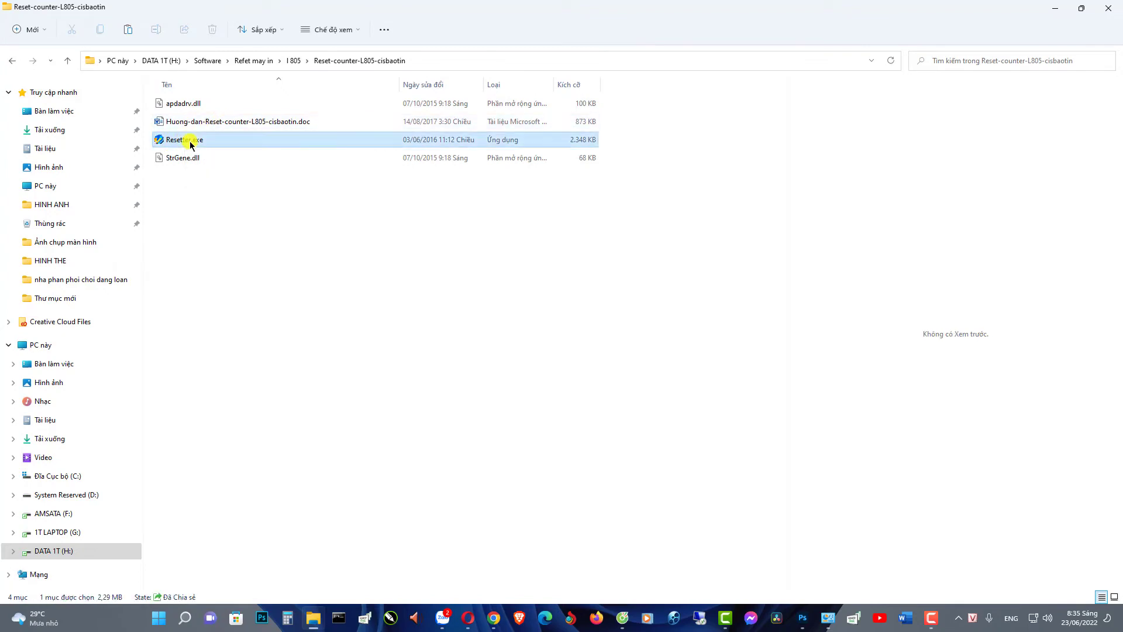
{"action": "left_click", "coordinate": [608, 326]}
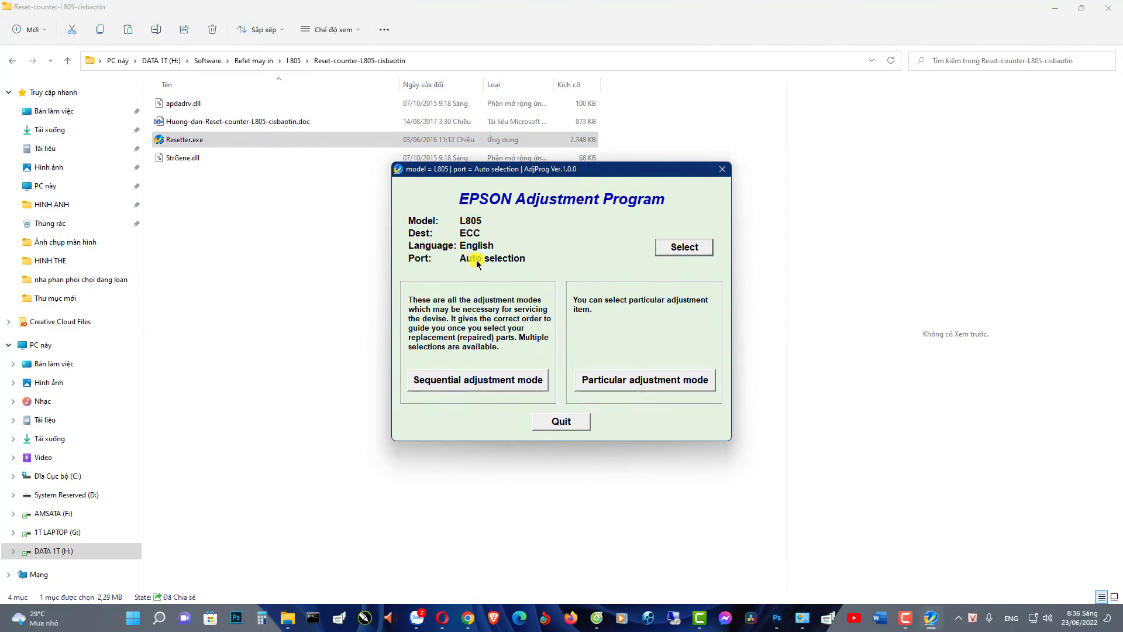
Set the EPSON Adjustment Program's port to USB039 (L805 Series).
{"action": "left_click", "coordinate": [679, 249]}
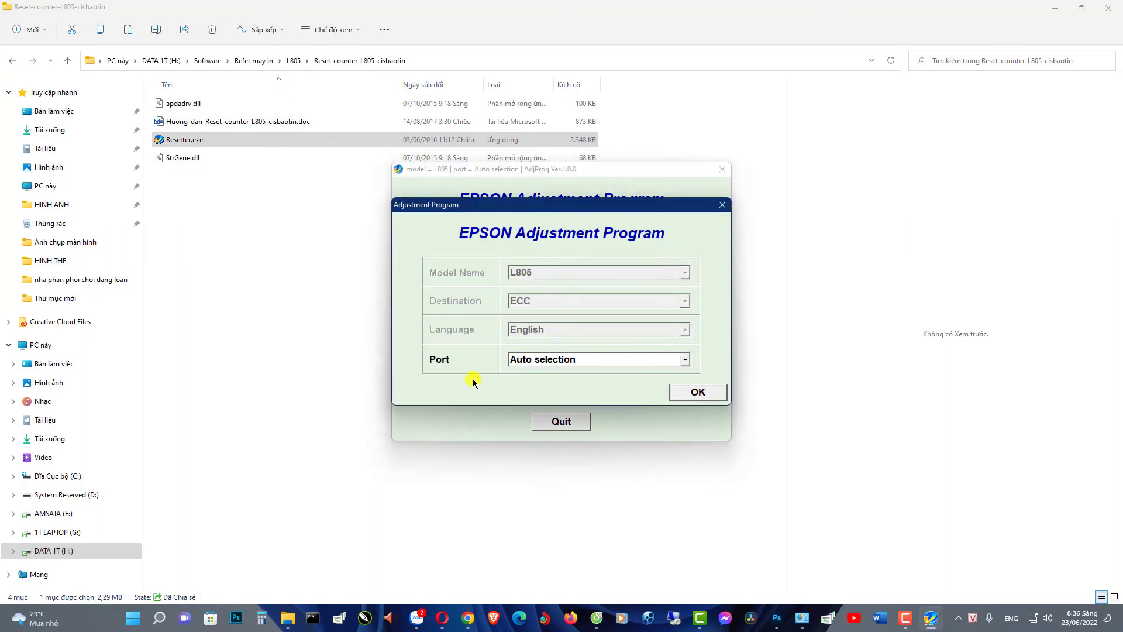
{"action": "left_click", "coordinate": [685, 360]}
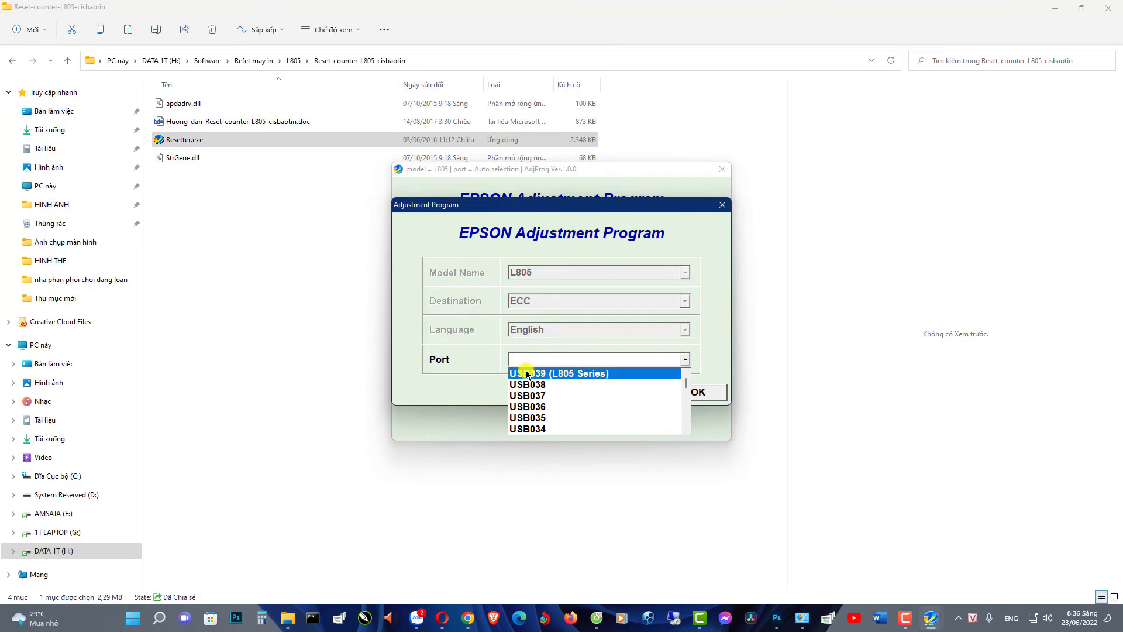
{"action": "left_click", "coordinate": [574, 374]}
{"action": "left_click", "coordinate": [700, 391]}
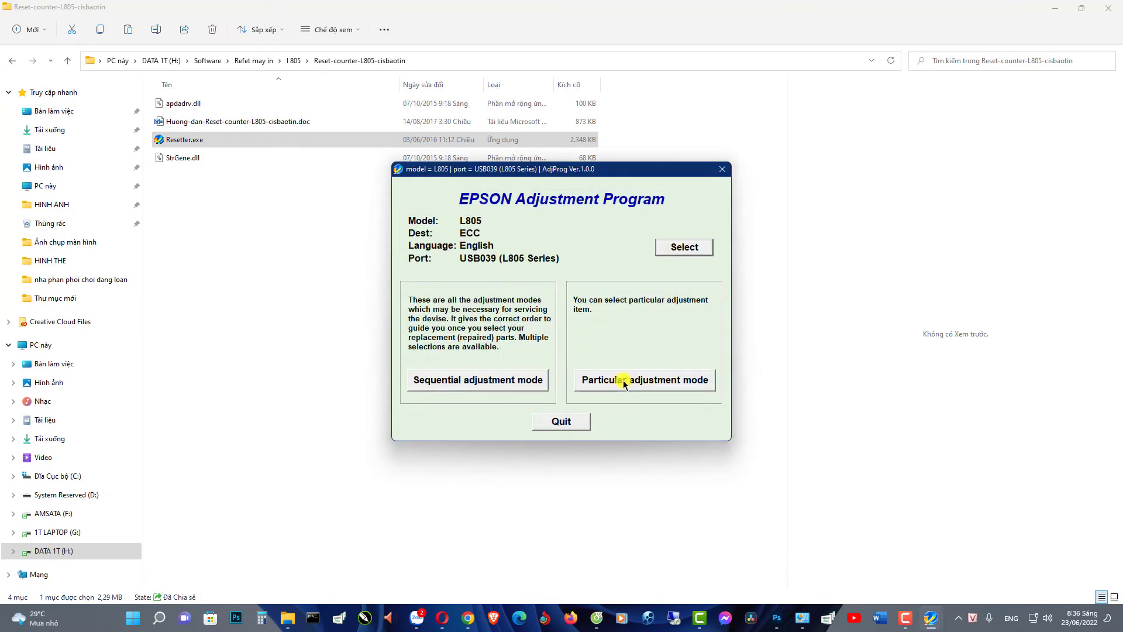
Open the waste ink pad counter in Particular adjustment mode and select both the main and platen pad counters.
{"action": "left_click", "coordinate": [677, 382]}
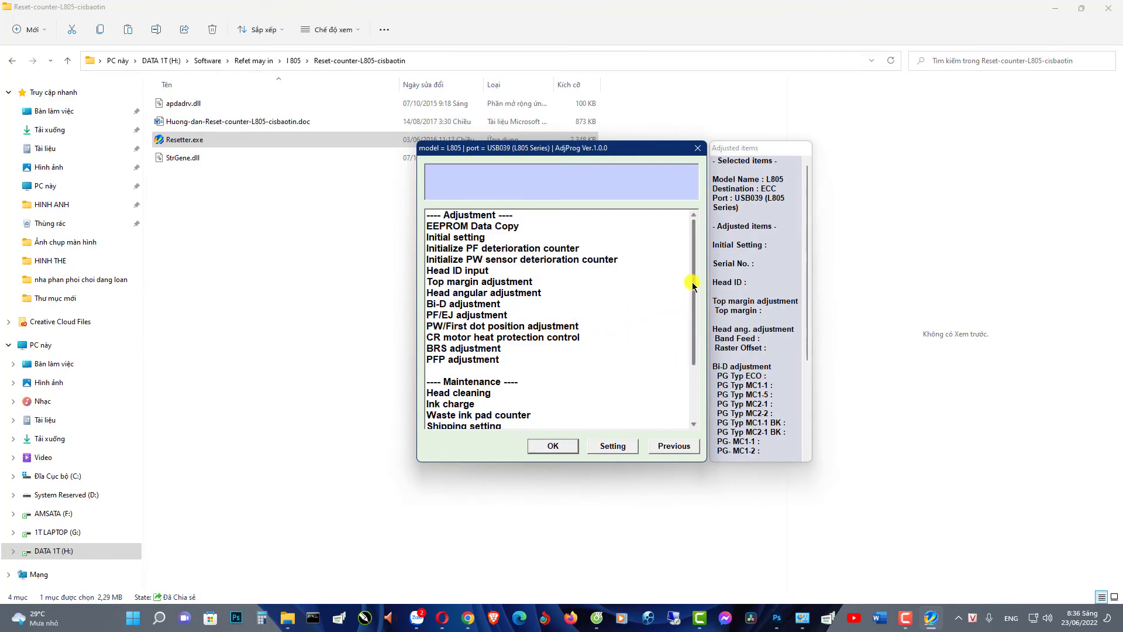
{"action": "left_click_drag", "start_coordinate": [694, 286], "coordinate": [695, 316]}
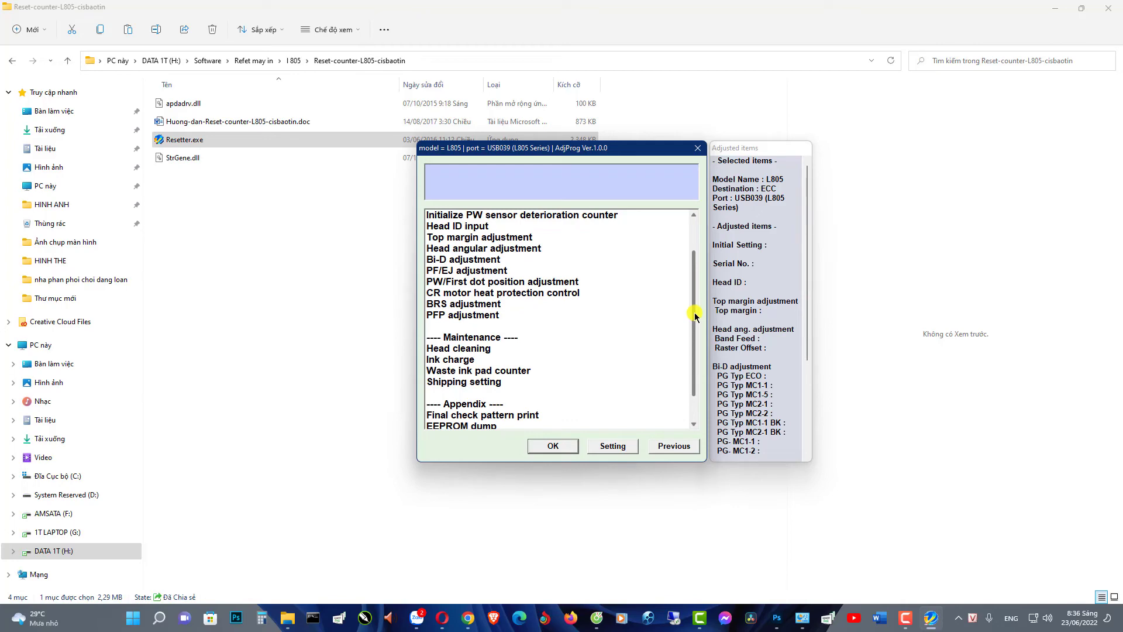
{"action": "double_click", "coordinate": [451, 375]}
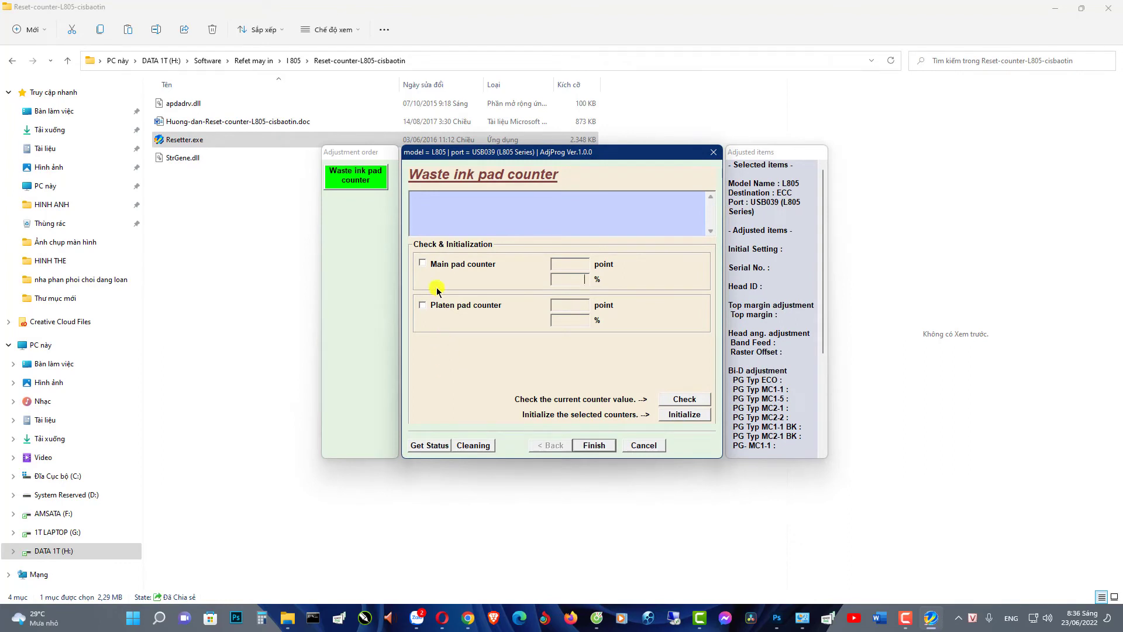
{"action": "left_click", "coordinate": [423, 263]}
{"action": "left_click", "coordinate": [422, 305]}
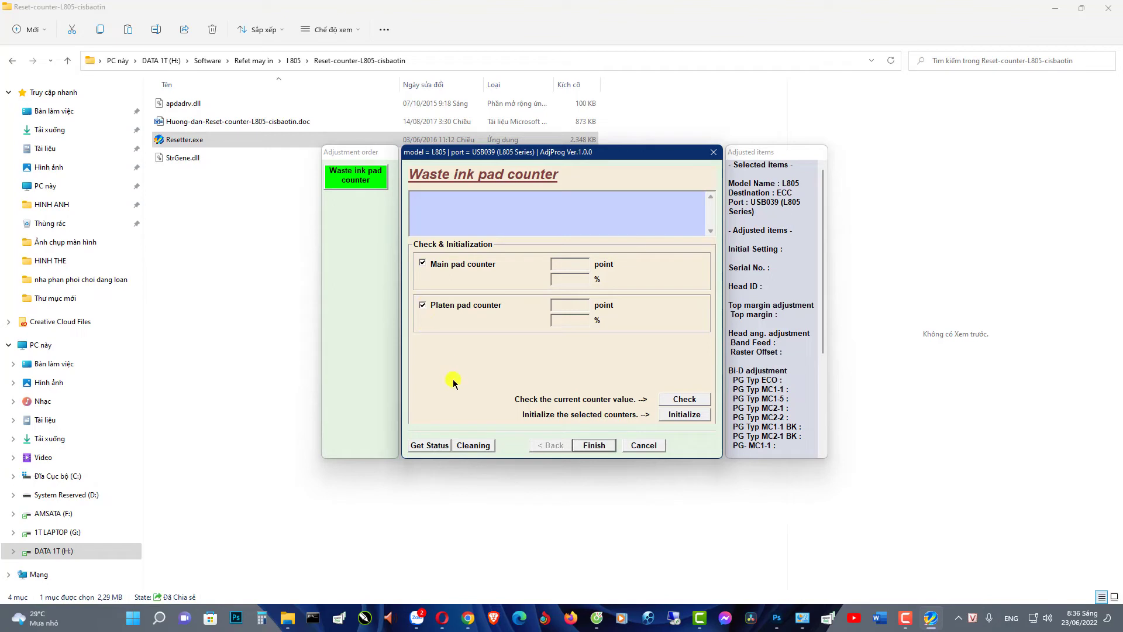